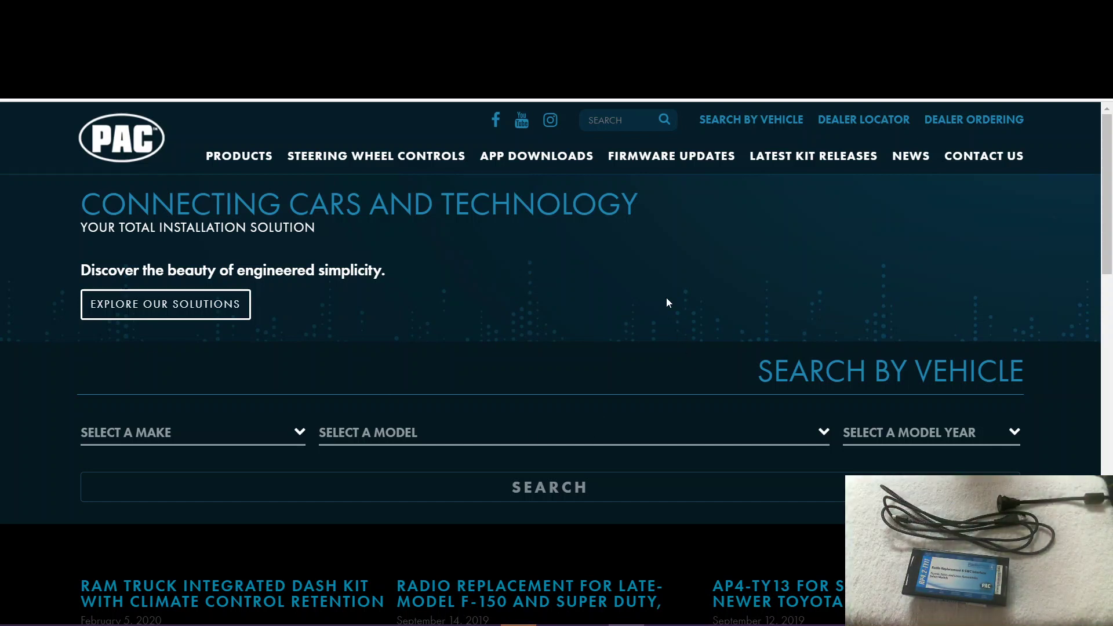
- Search the PAC site for part number RP4.2-TY11 and open its product page
left_click(617, 118)
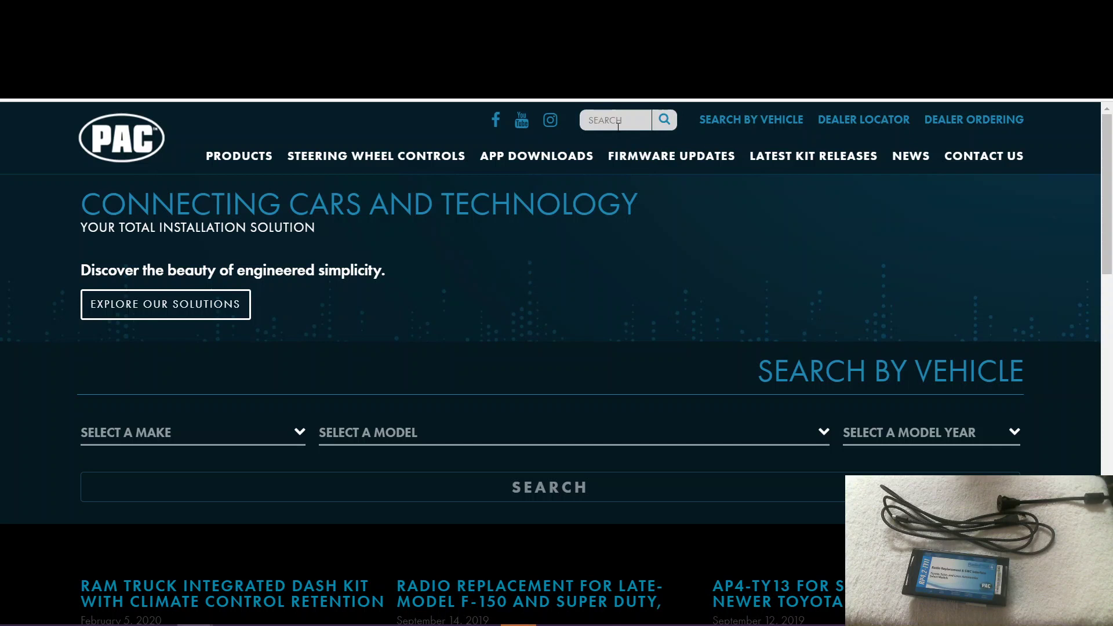
type("RP4.2-TY11")
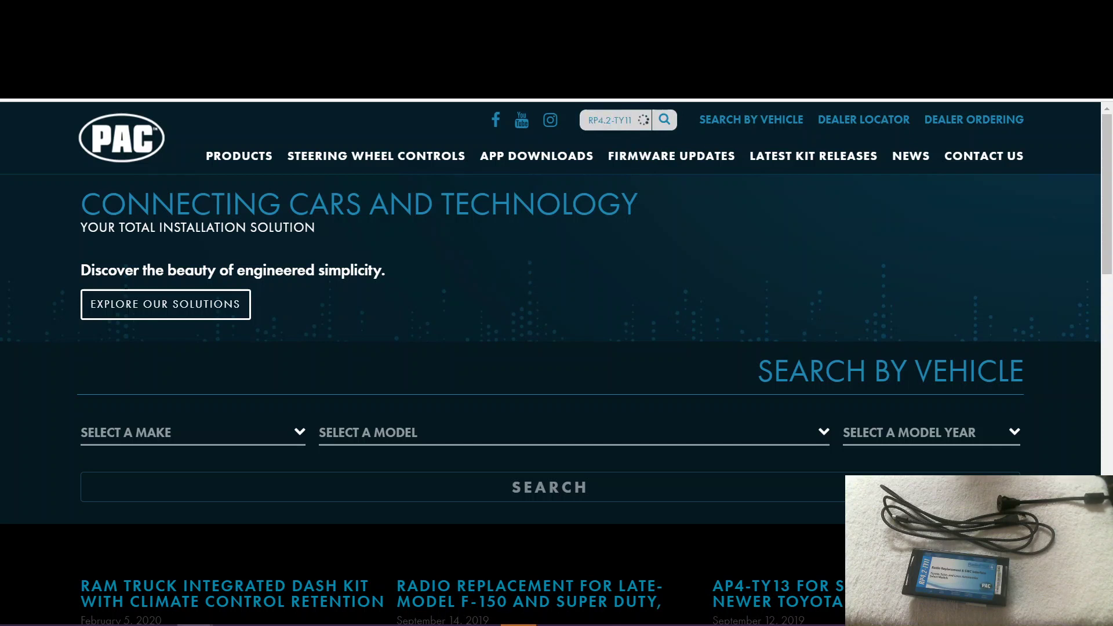
left_click(623, 229)
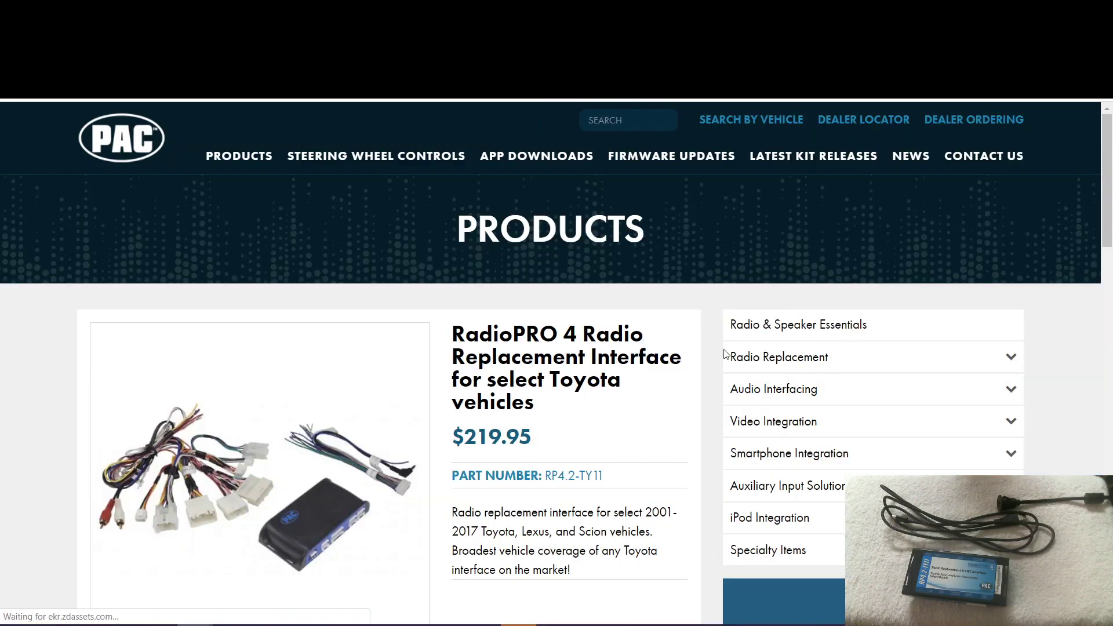
- Show the firmware and revision list for the RP4.2-TY11 interface
scroll(375, 412, "down", 3)
scroll(375, 412, "down", 3)
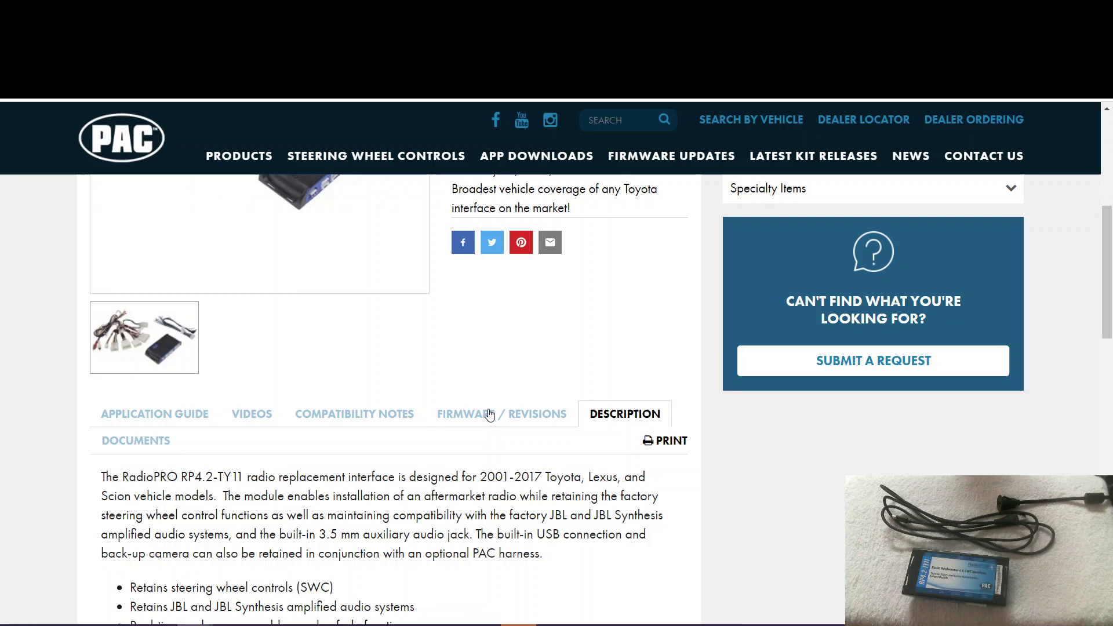
left_click(489, 412)
- Download the RadioPRO PC Application, Utility/Other version V17, and save it as radiopro_setup.exe
scroll(626, 360, "down", 5)
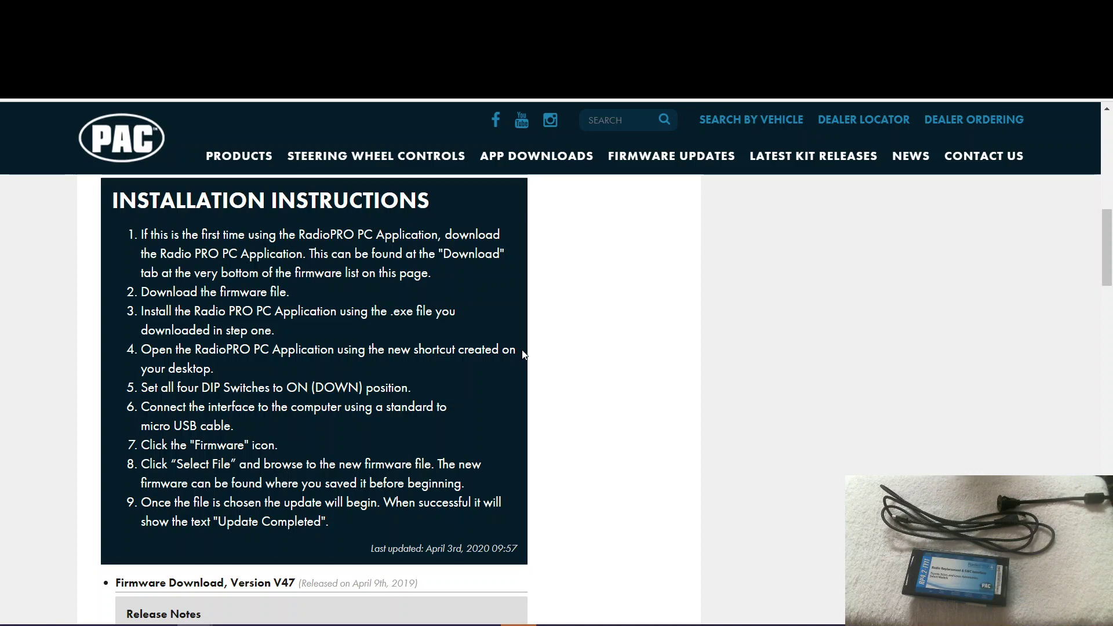
scroll(440, 391, "down", 20)
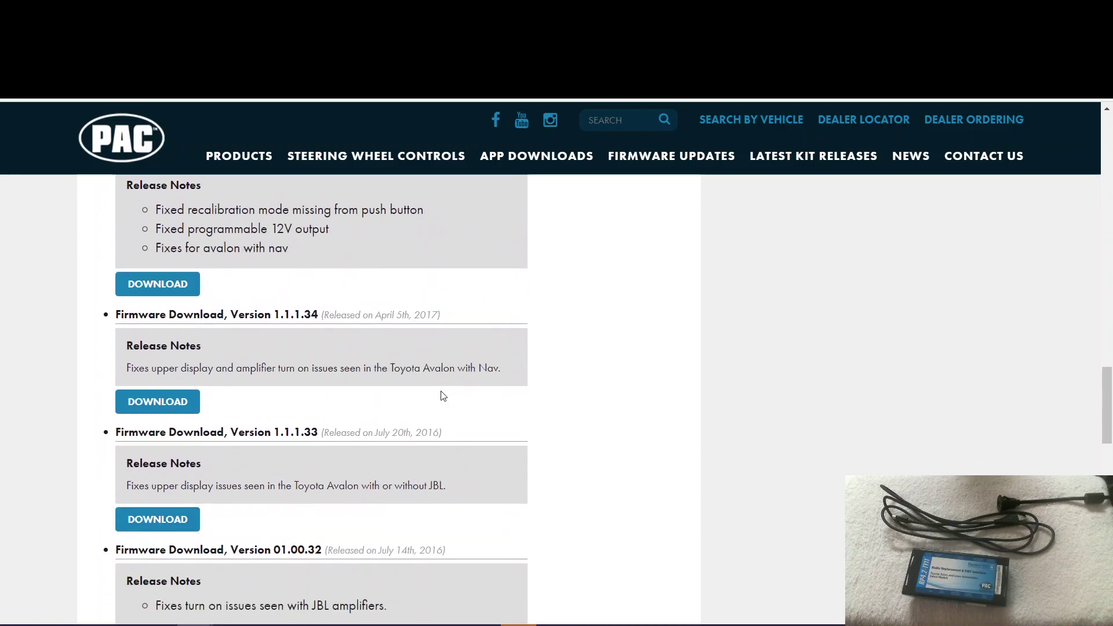
scroll(441, 396, "down", 3)
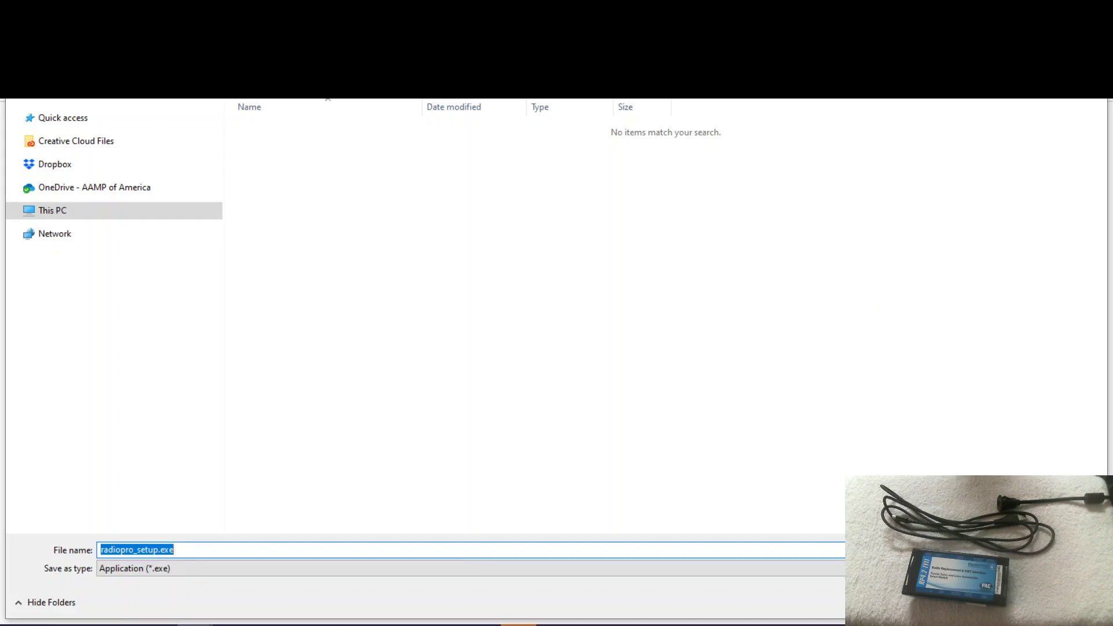
key("Return")
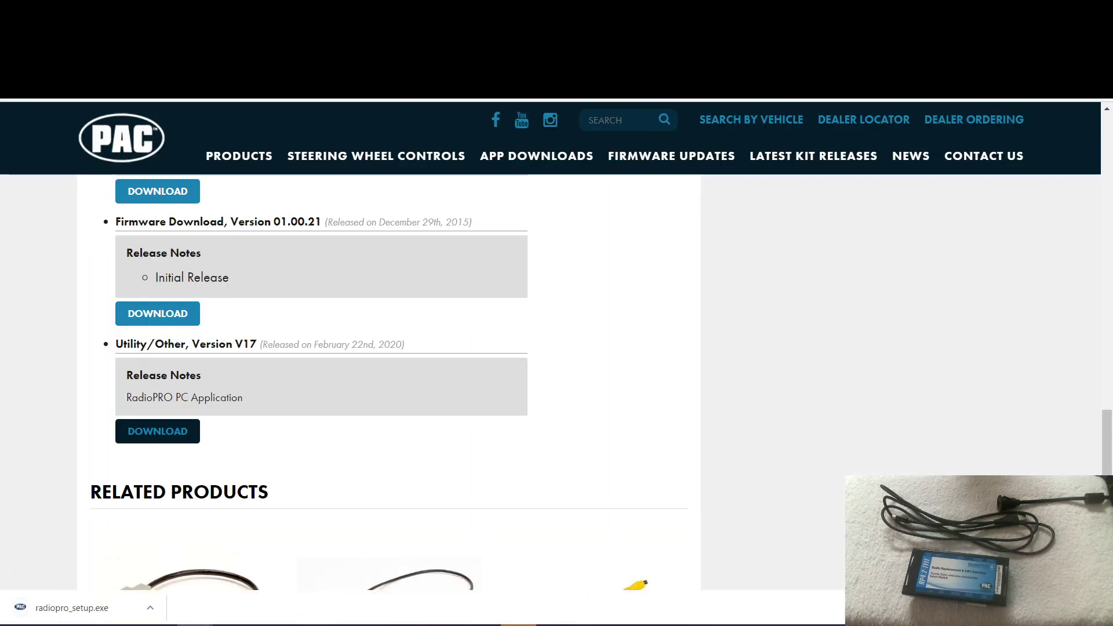
- Download firmware version V47, save it as RP4.2-TY11_V47.pufx, and dismiss the browser's download bar
scroll(504, 382, "up", 15)
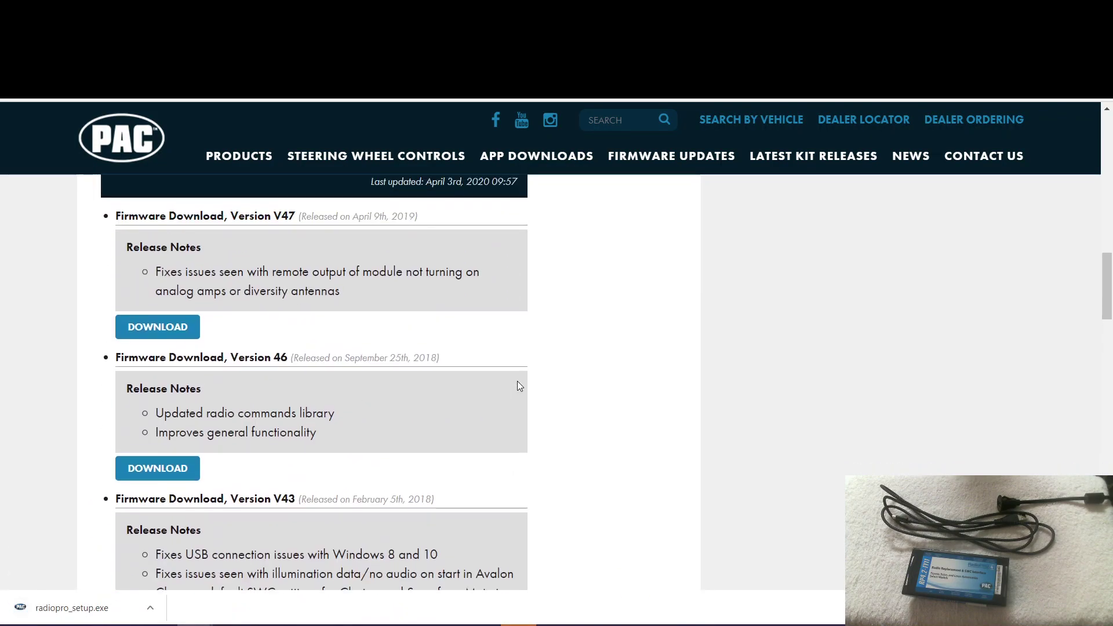
scroll(518, 386, "up", 8)
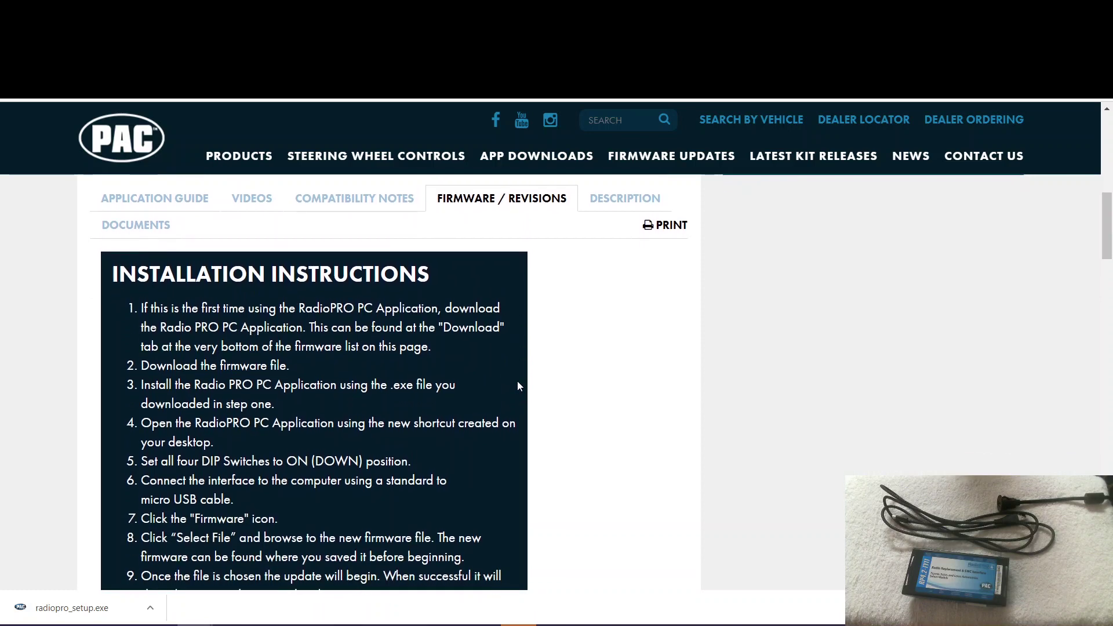
scroll(517, 386, "down", 8)
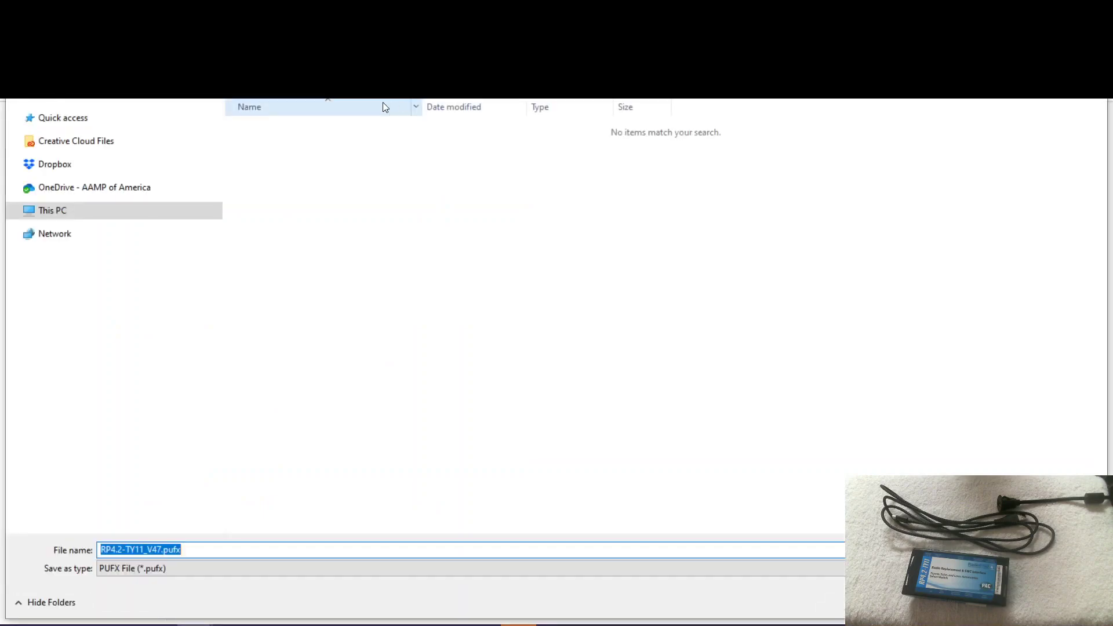
left_click_drag(319, 47, 301, 67)
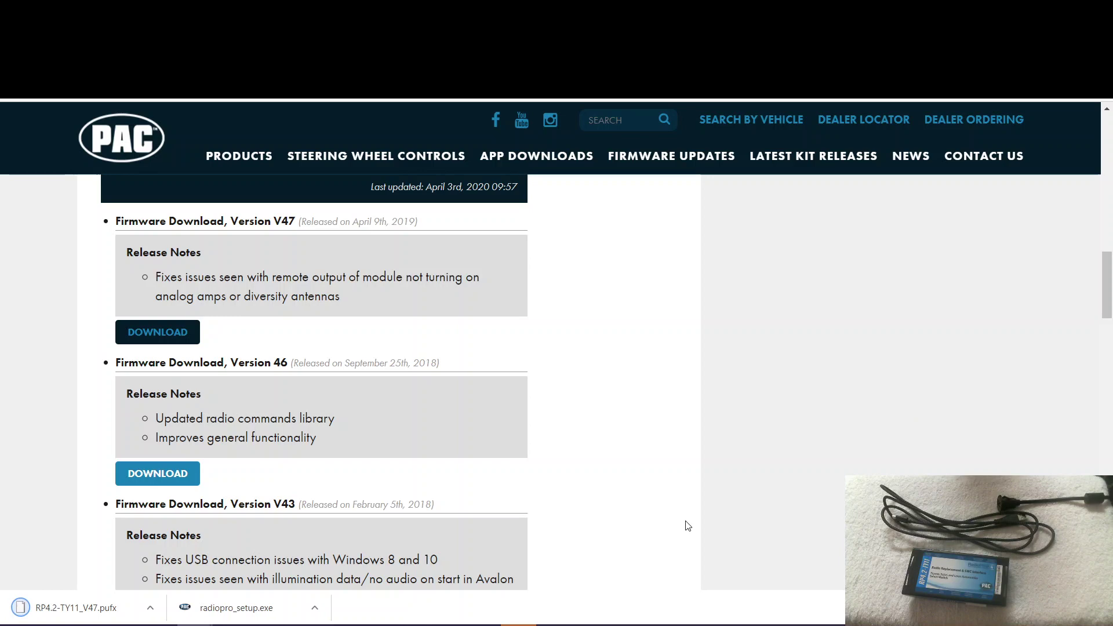
left_click(1104, 607)
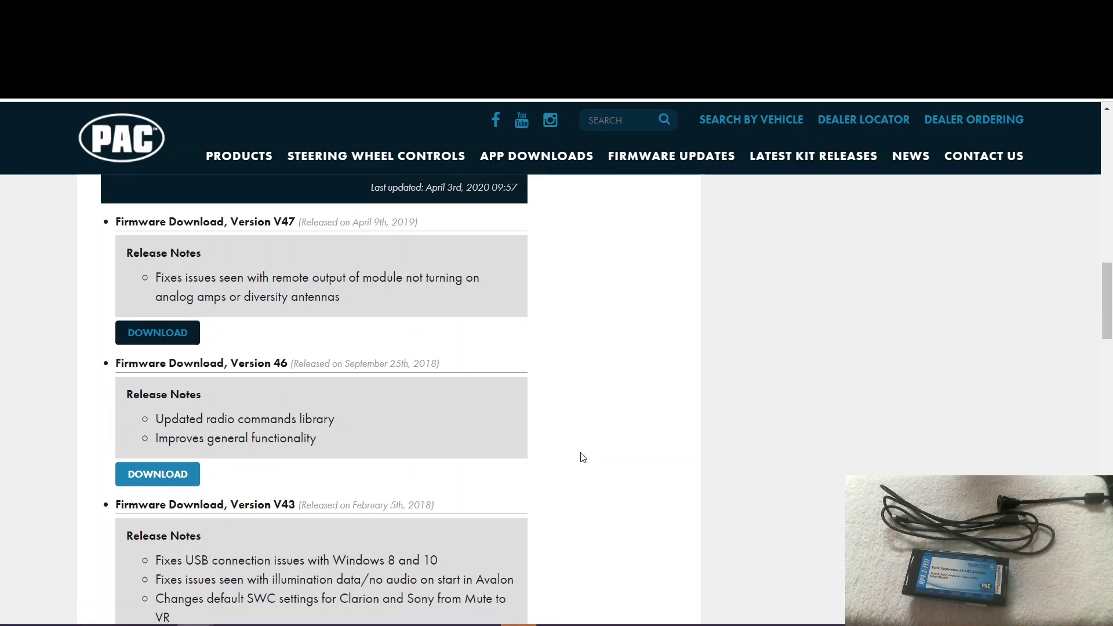
- Switch to File Explorer's Update Files folder and run radiopro_setup.exe, allowing it past the SmartScreen block
scroll(580, 455, "up", 8)
scroll(585, 457, "down", 1)
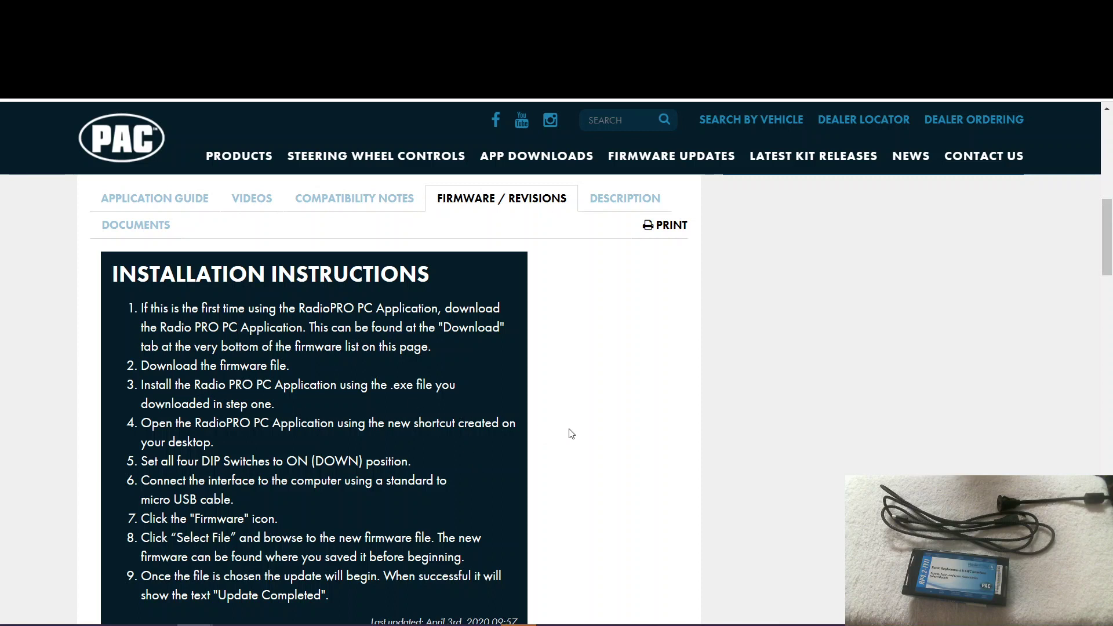
scroll(571, 433, "down", 2)
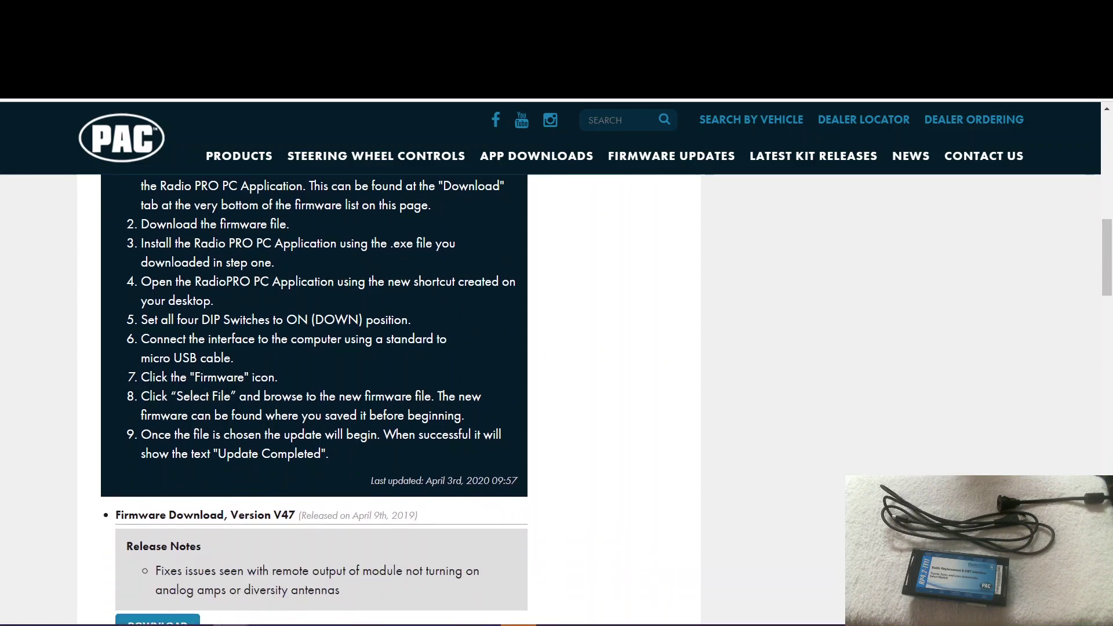
mouse_move(519, 624)
left_click(535, 565)
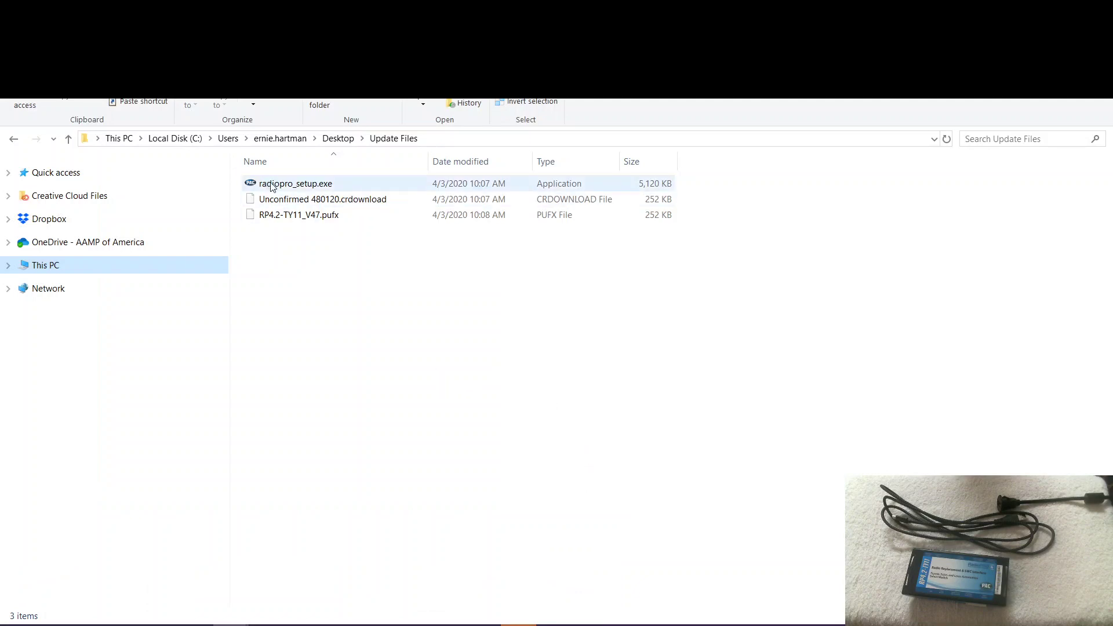
left_click(306, 184)
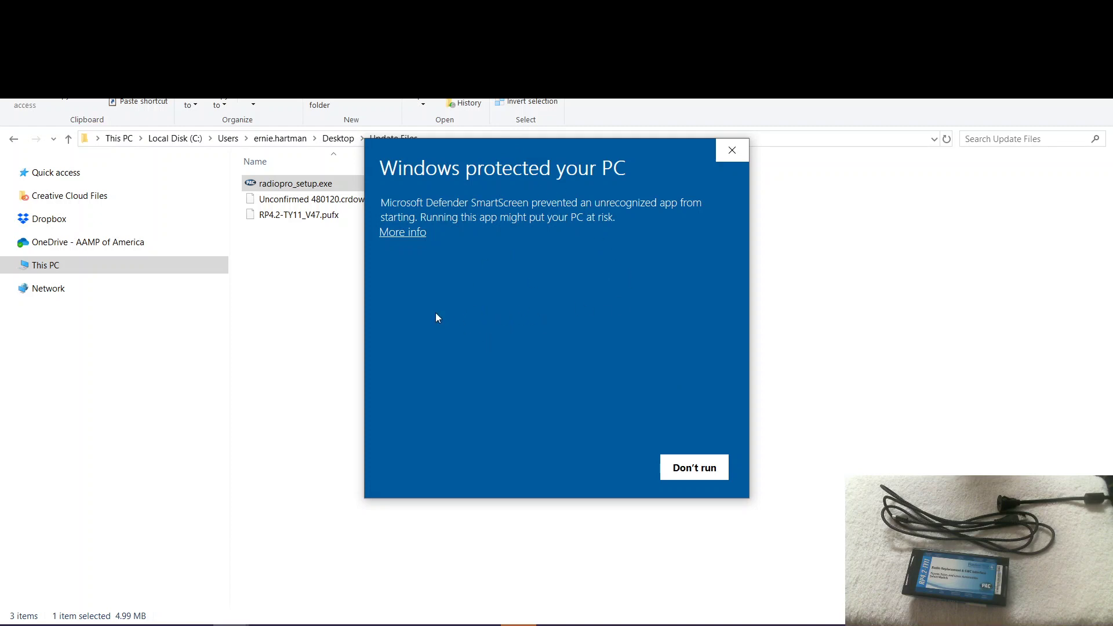
left_click(396, 235)
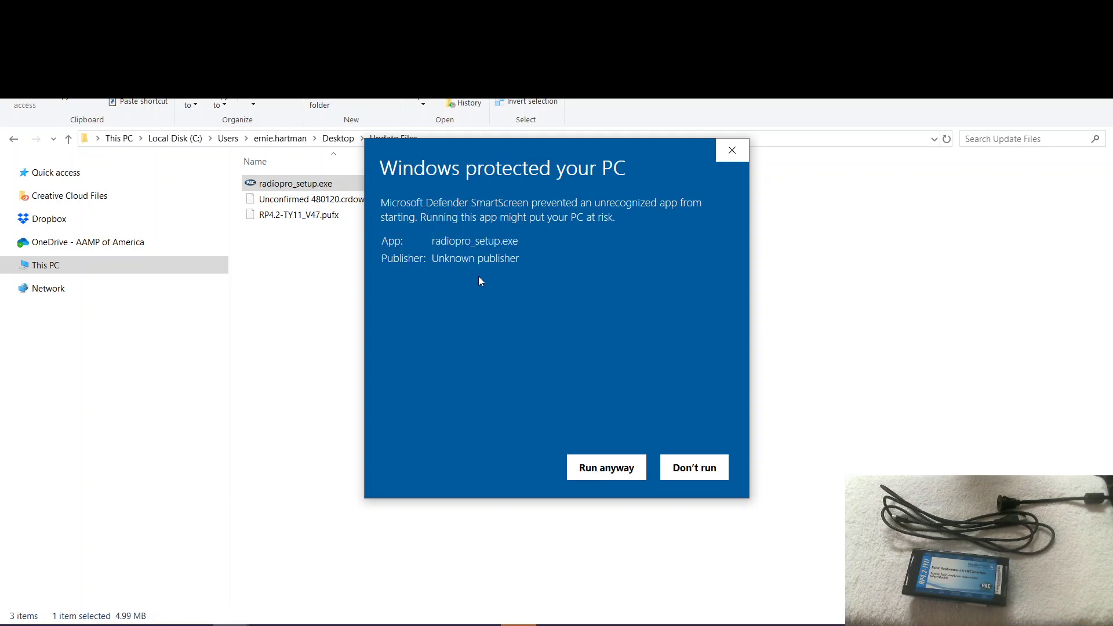
left_click(600, 468)
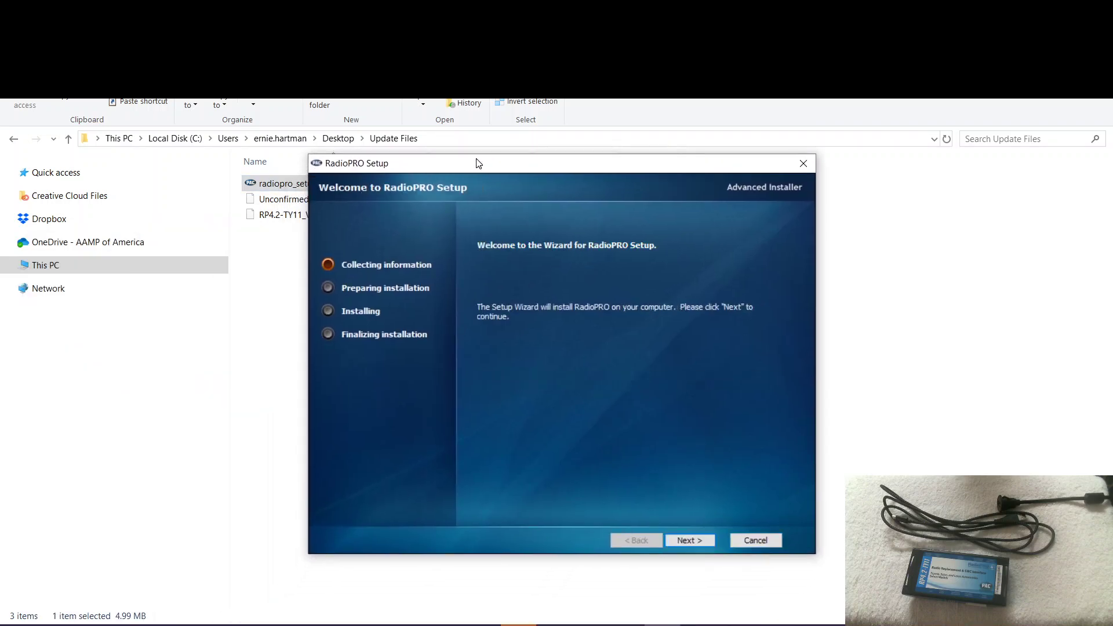
- Install RadioPRO in the default folder C:\Program Files (x86)\PAC\RadioPRO\ and finish the setup wizard
left_click(685, 545)
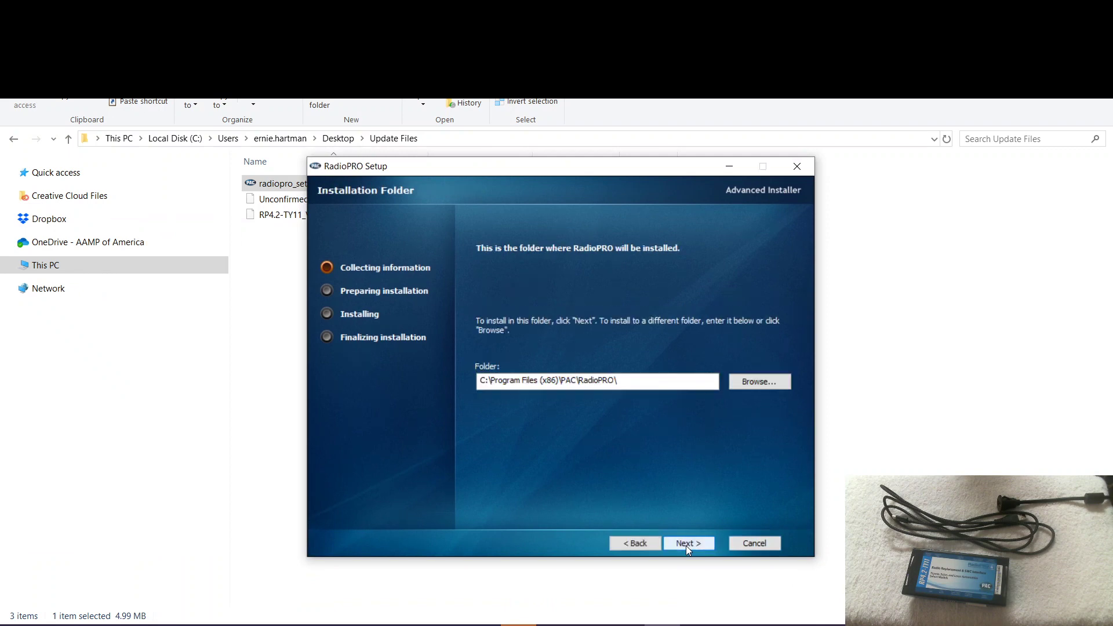
left_click(686, 544)
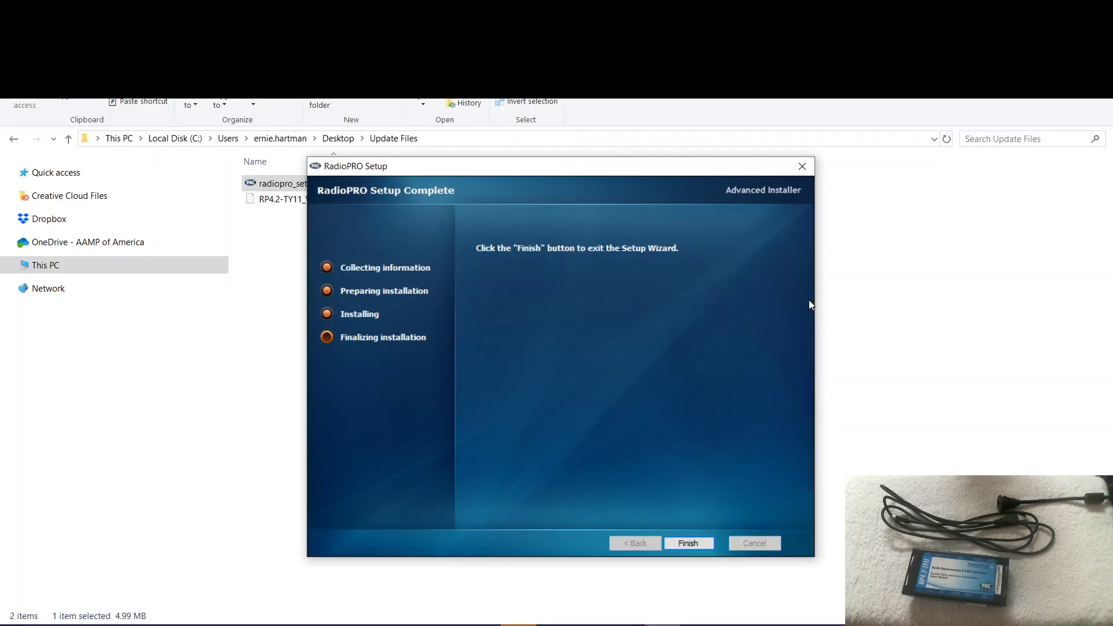
left_click(679, 543)
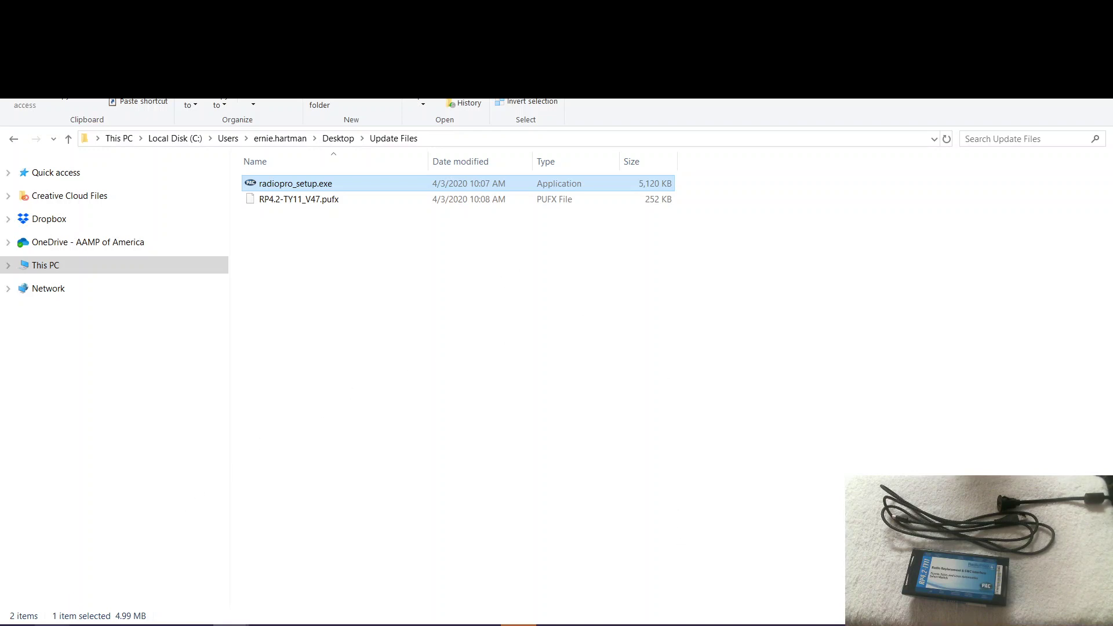
- Find the newly installed RadioPRO application among the Windows programs and launch it
key("super")
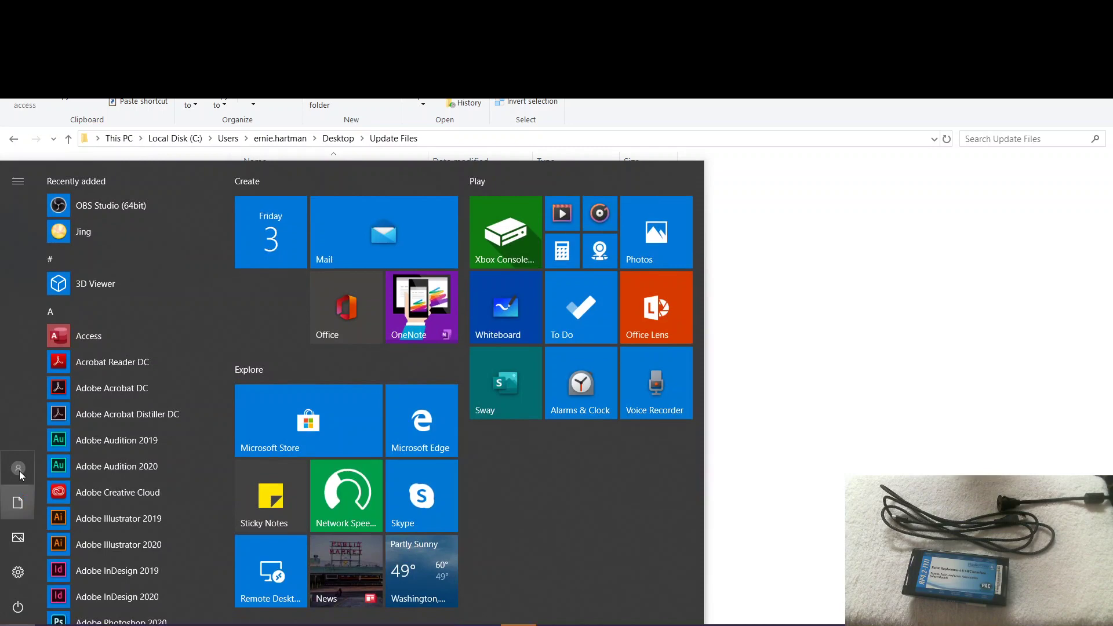
scroll(99, 405, "down", 15)
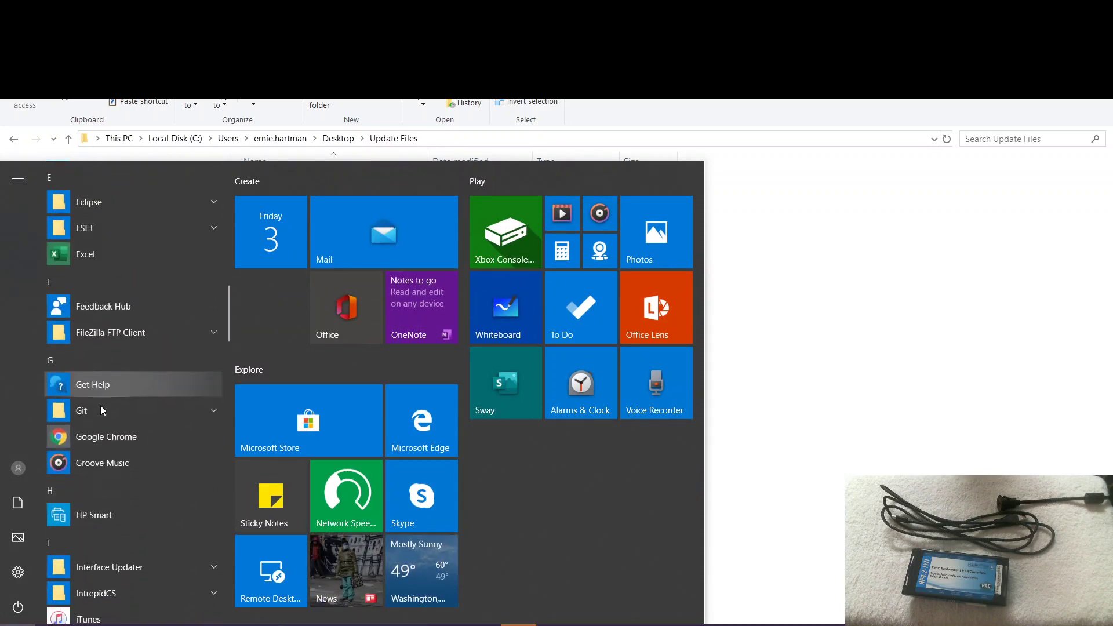
scroll(100, 405, "down", 10)
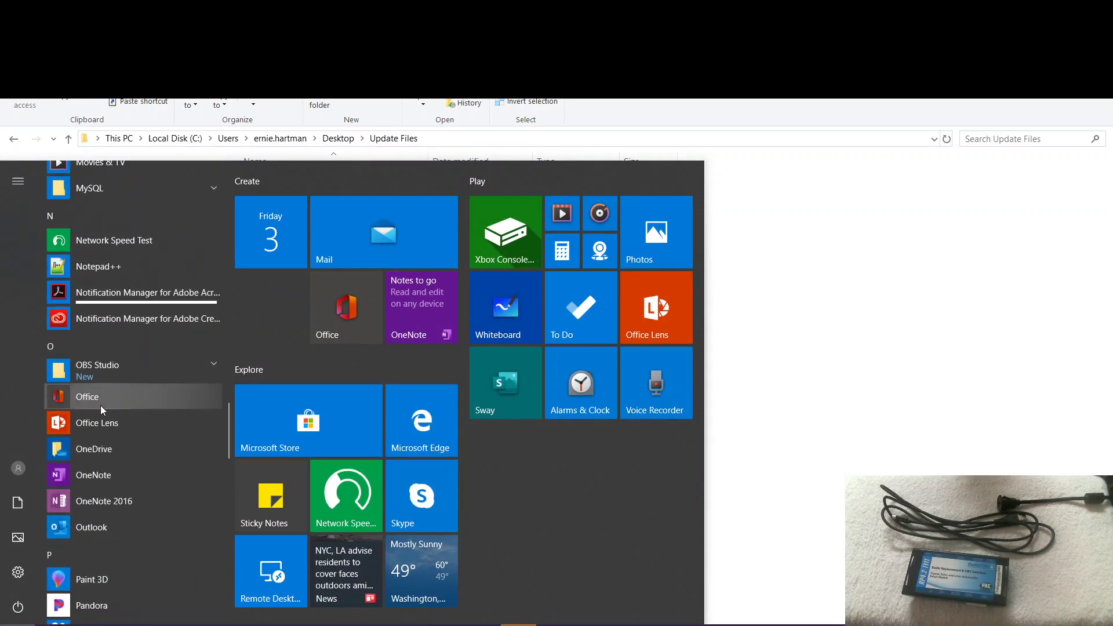
scroll(100, 405, "down", 4)
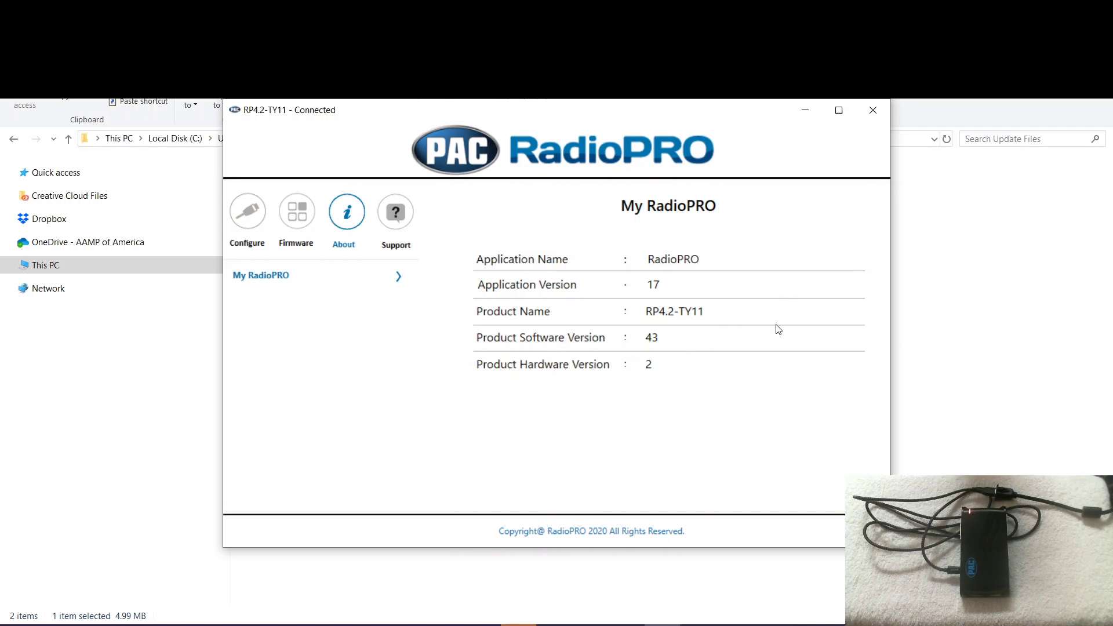
- Update the connected RP4.2-TY11 module's firmware to version 47 using the file RP4.2-TY11_V47.pufx
left_click(290, 204)
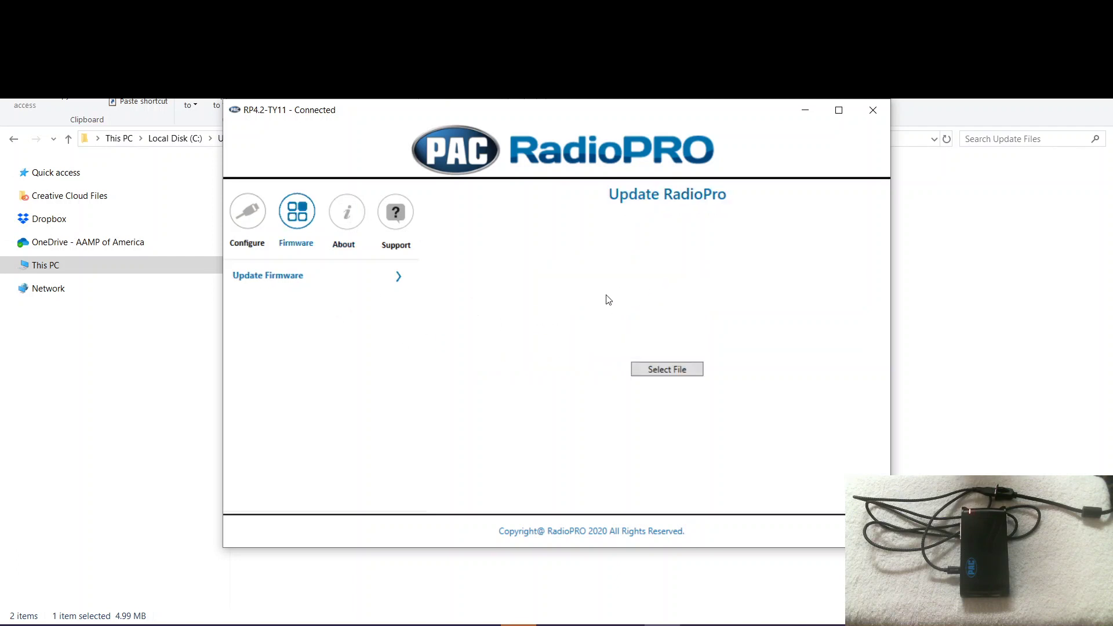
left_click(687, 369)
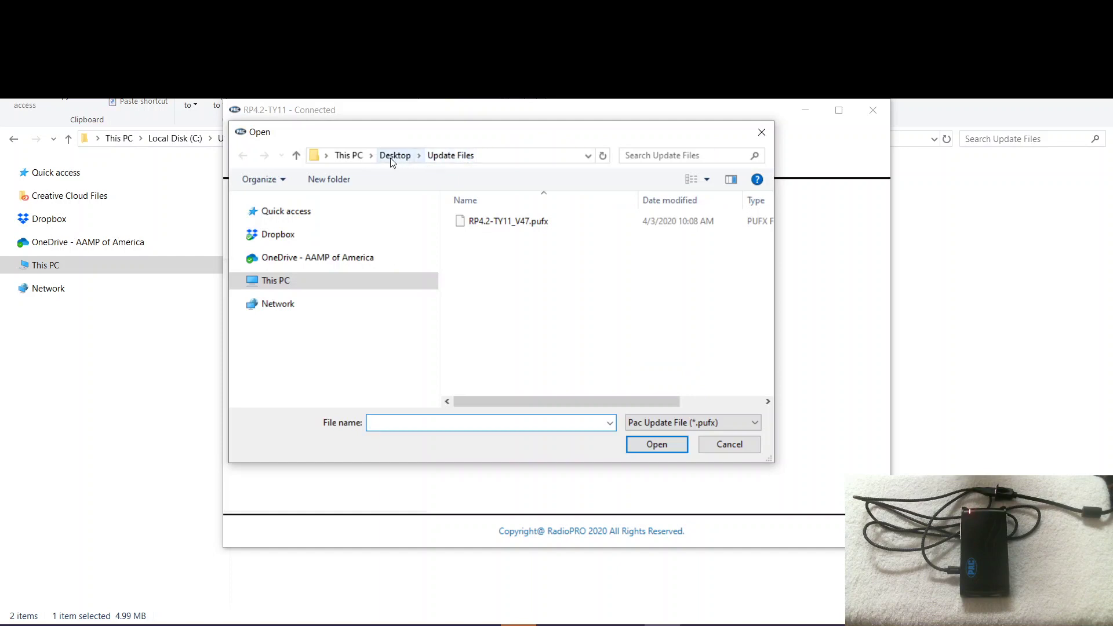
double_click(529, 225)
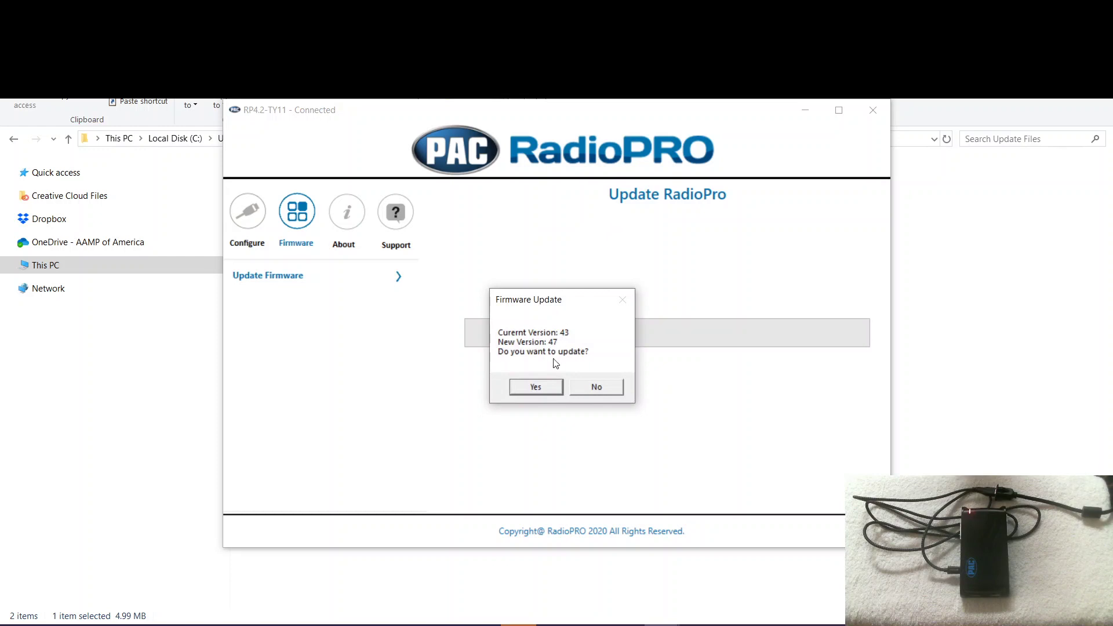
left_click(532, 388)
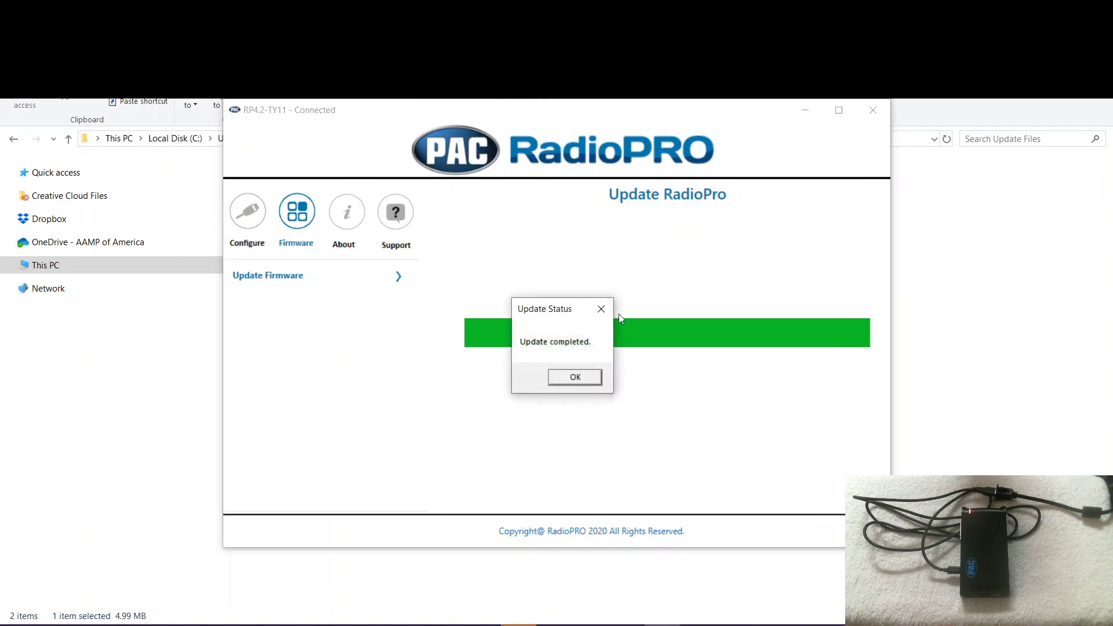
left_click(571, 379)
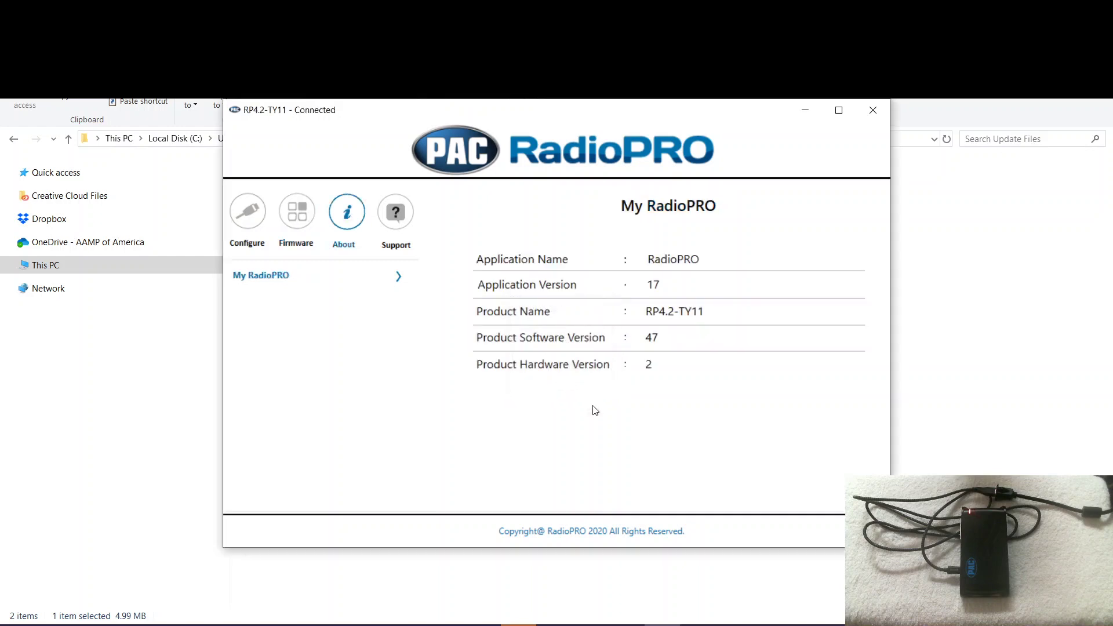